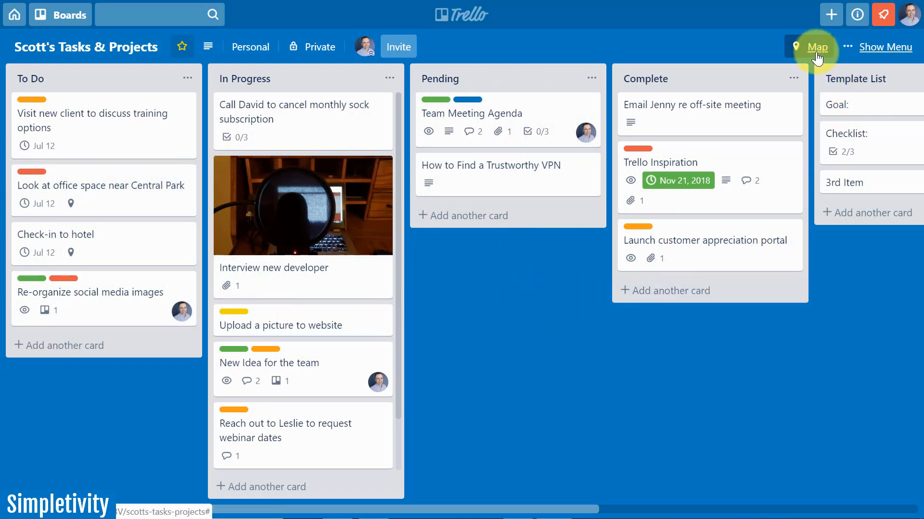
- Review the board's enabled Power-Ups and the Map Power-Up's settings, then return to the board
left_click(878, 48)
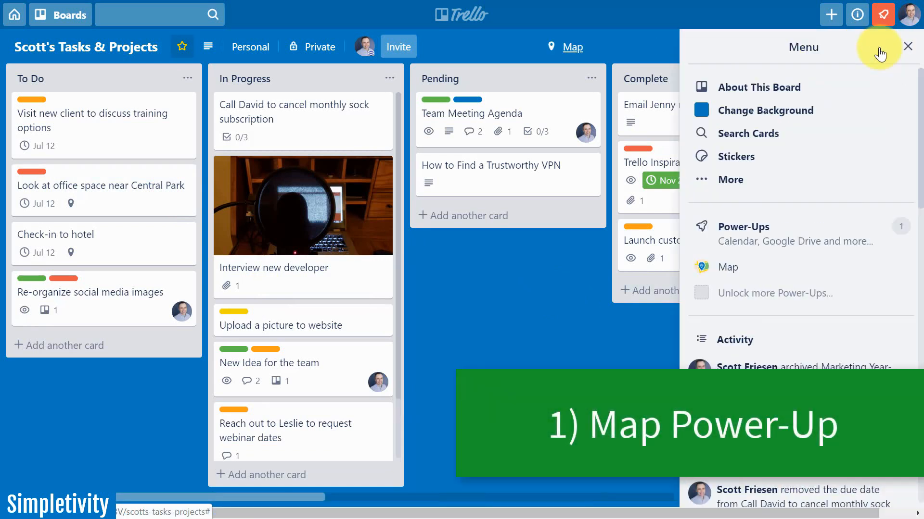
left_click(751, 235)
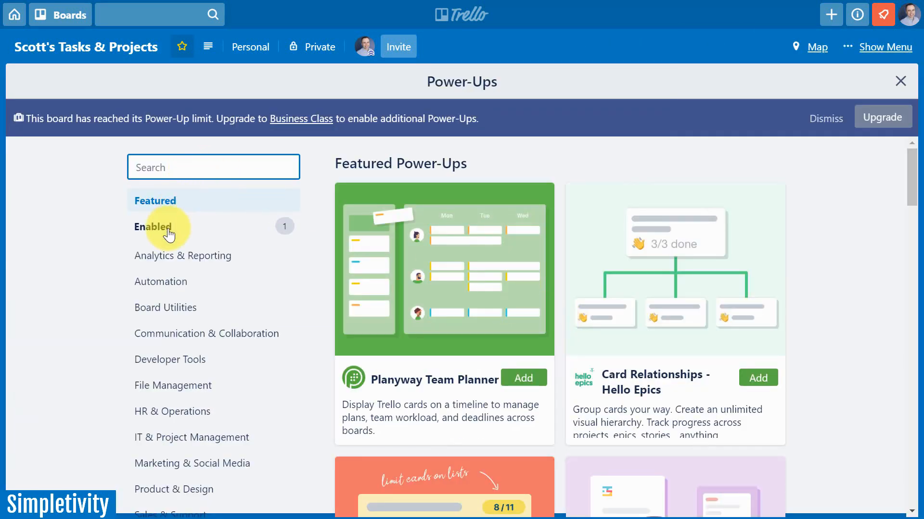
left_click(150, 227)
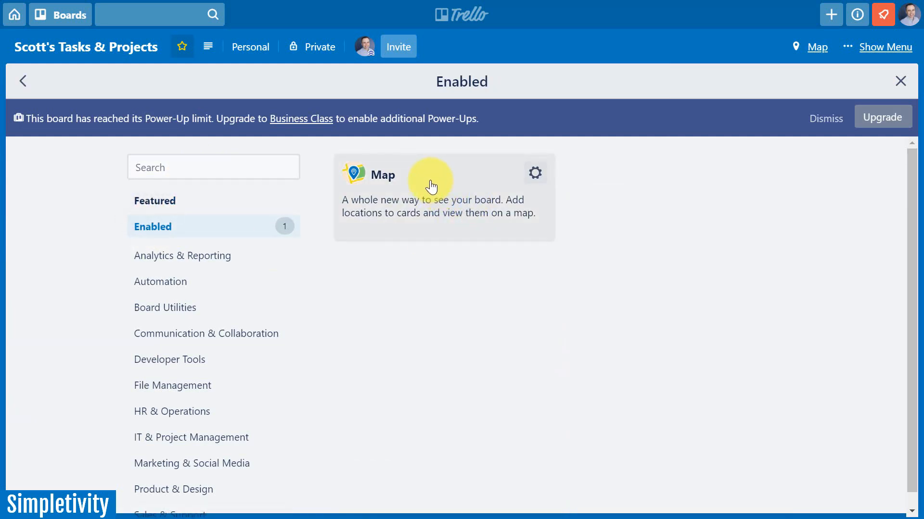
left_click(534, 174)
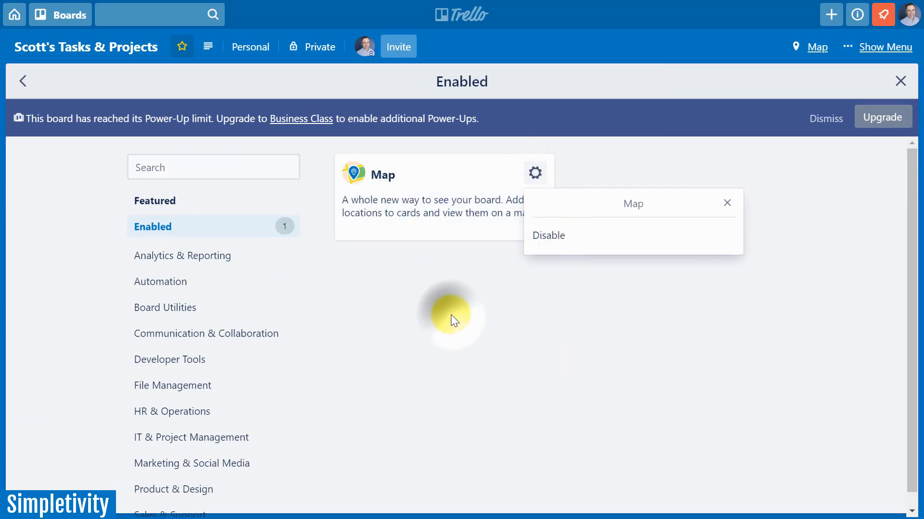
left_click(451, 315)
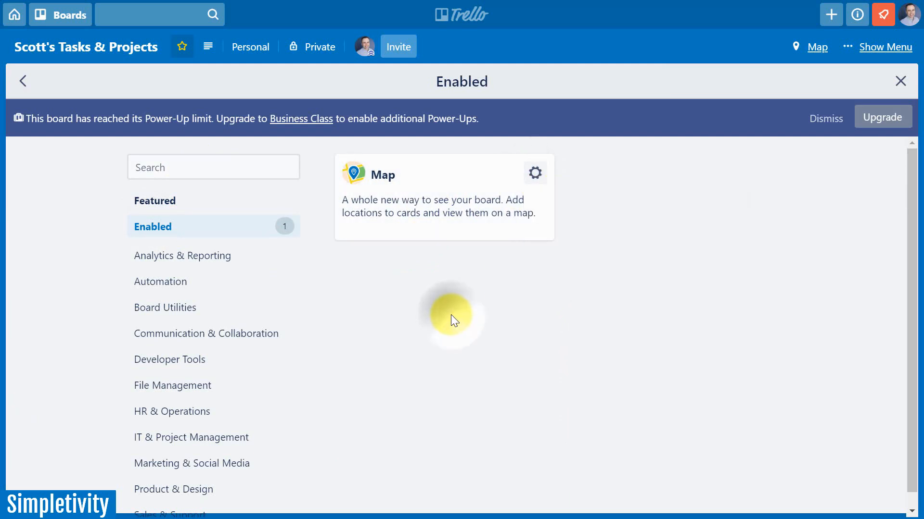
left_click(899, 82)
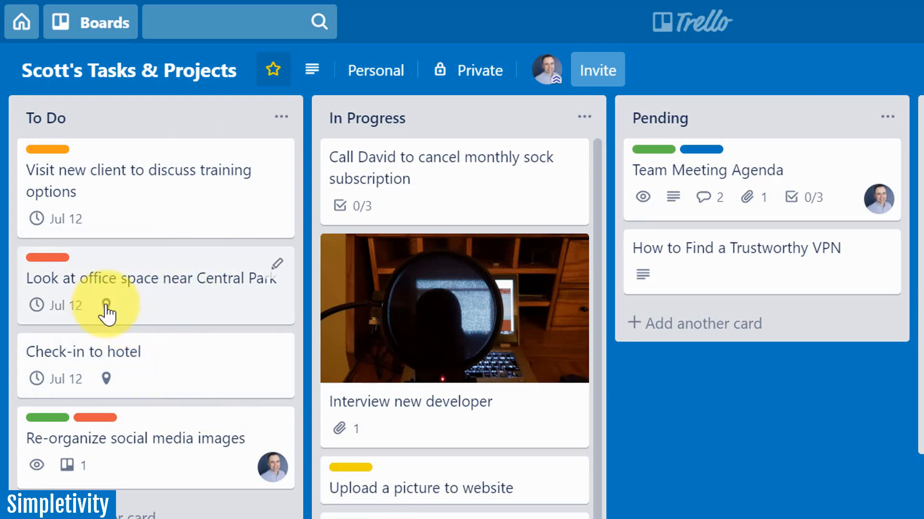
- Add a location to the "Visit new client to discuss training options" card by searching "hulu new york" and choosing the Hulu result
mouse_move(108, 310)
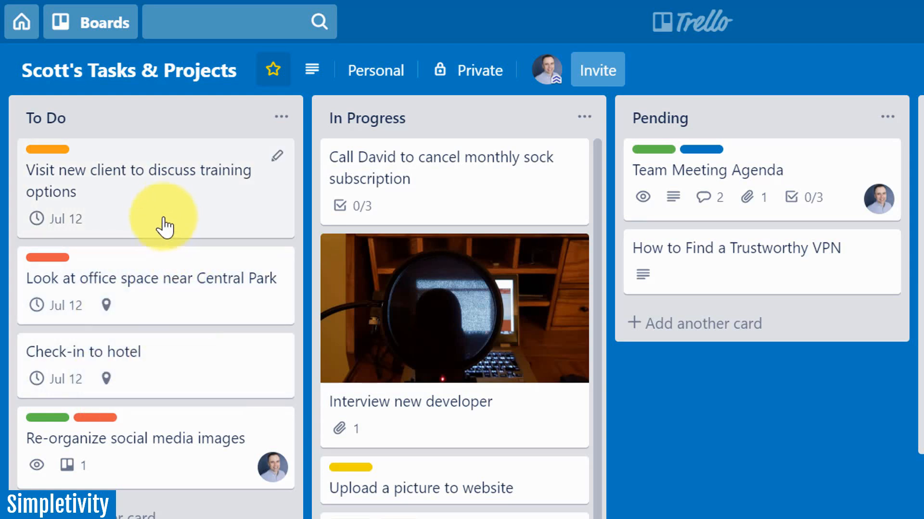
left_click(144, 212)
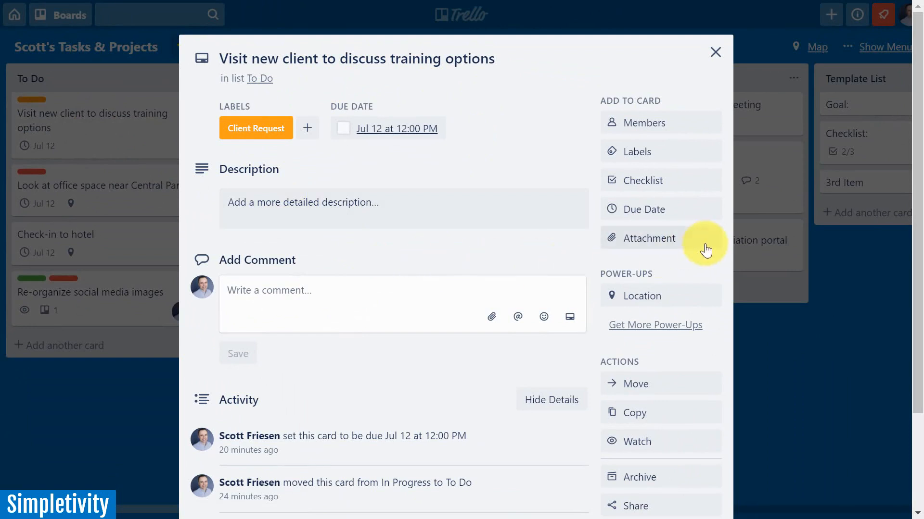
left_click(638, 299)
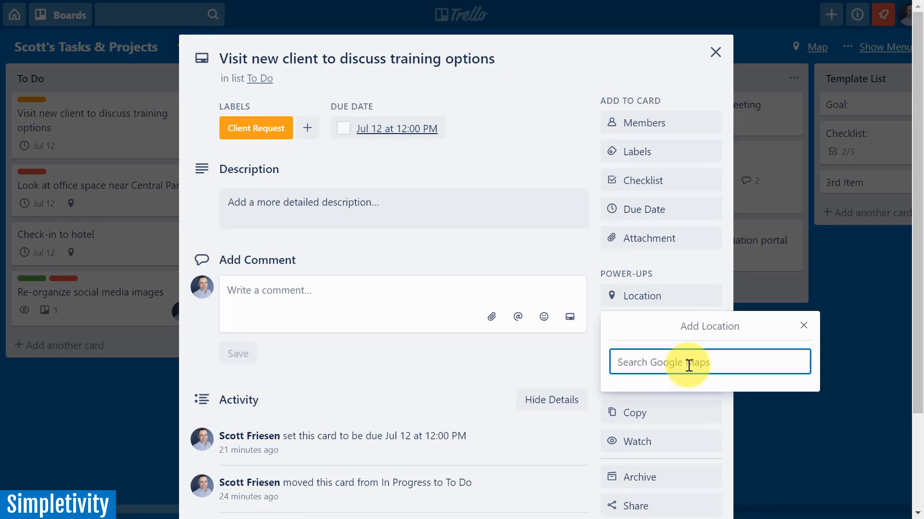
type("hulu")
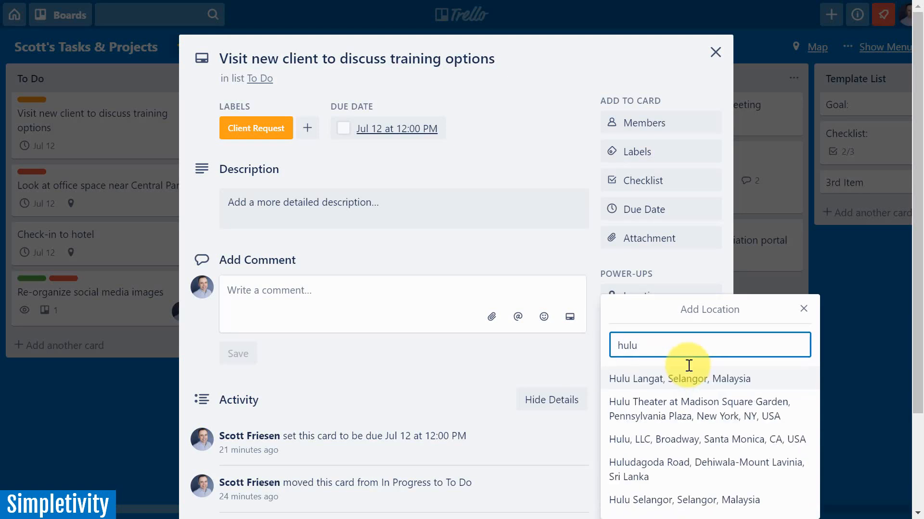
type(" new ")
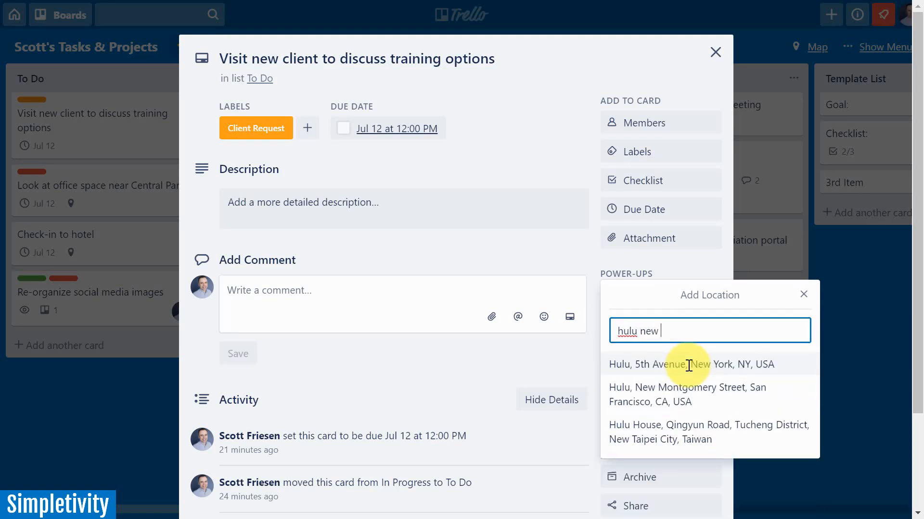
type("york")
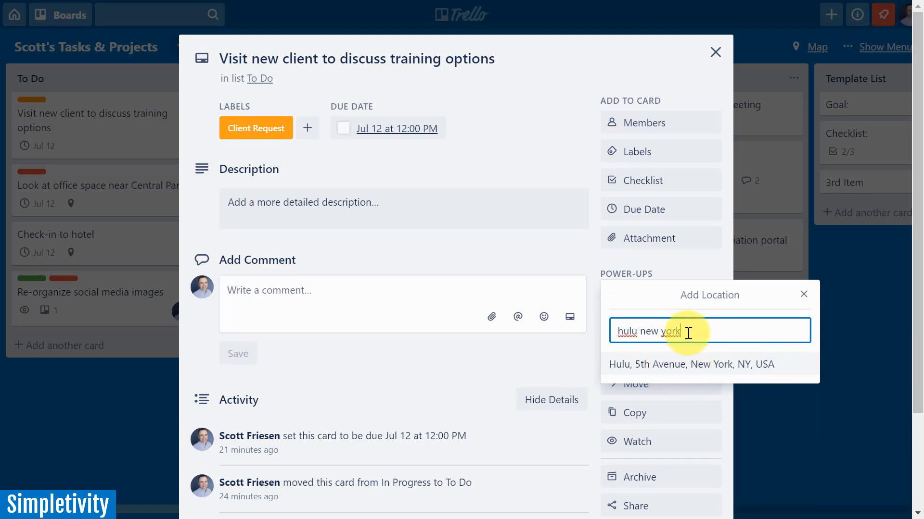
left_click(658, 369)
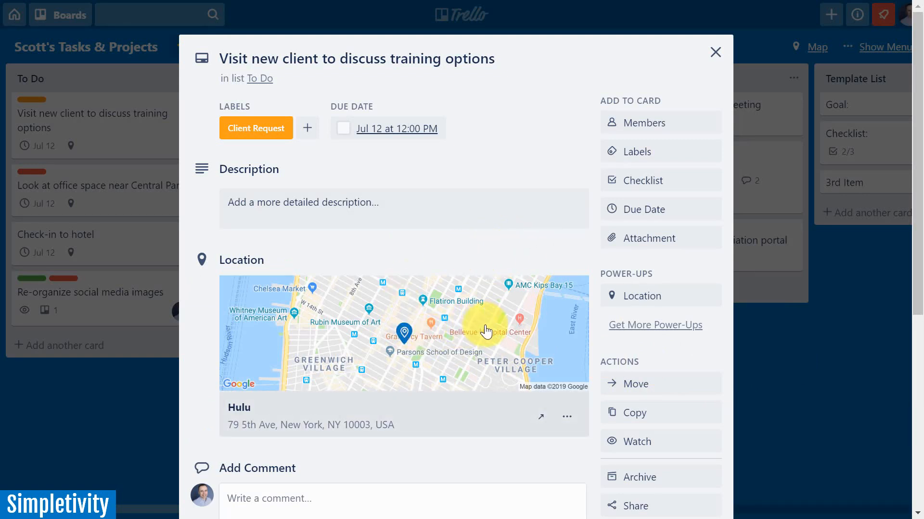
- View the client card's location on the full map, check the location's change and remove options, and close the card
left_click(434, 340)
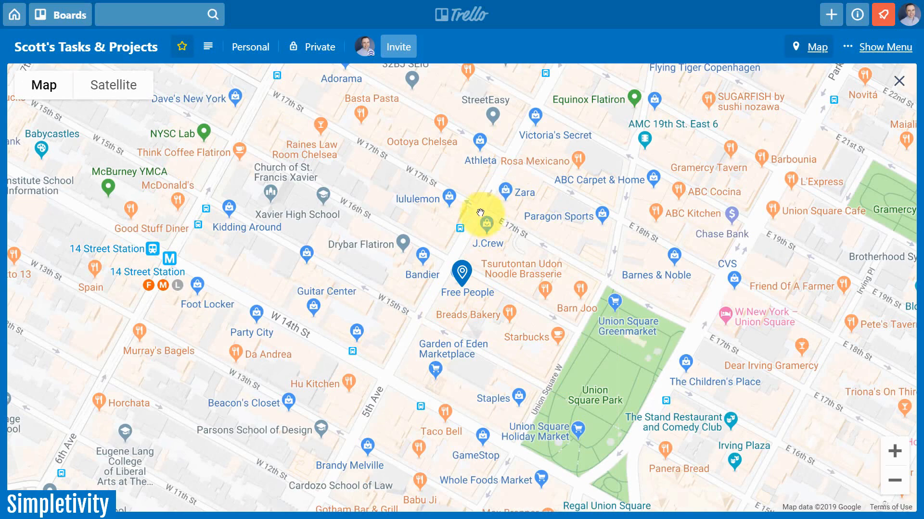
left_click(899, 80)
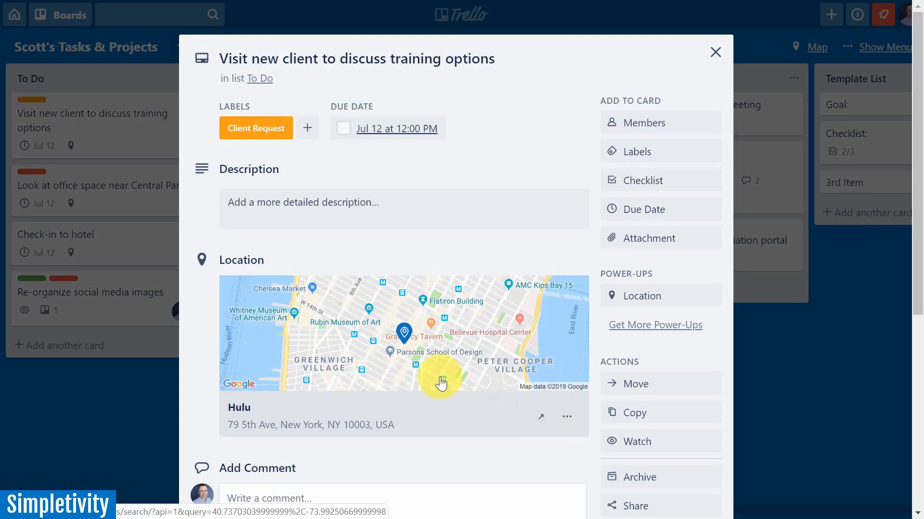
left_click(567, 419)
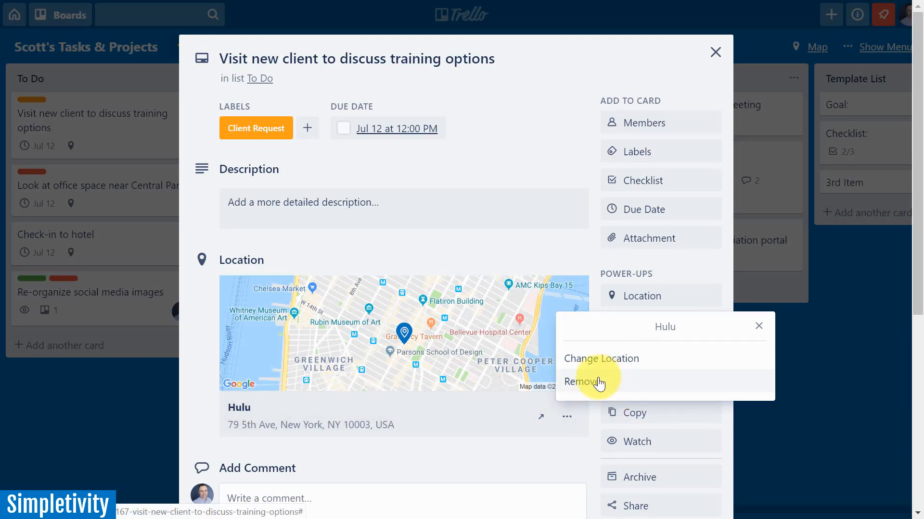
left_click(520, 242)
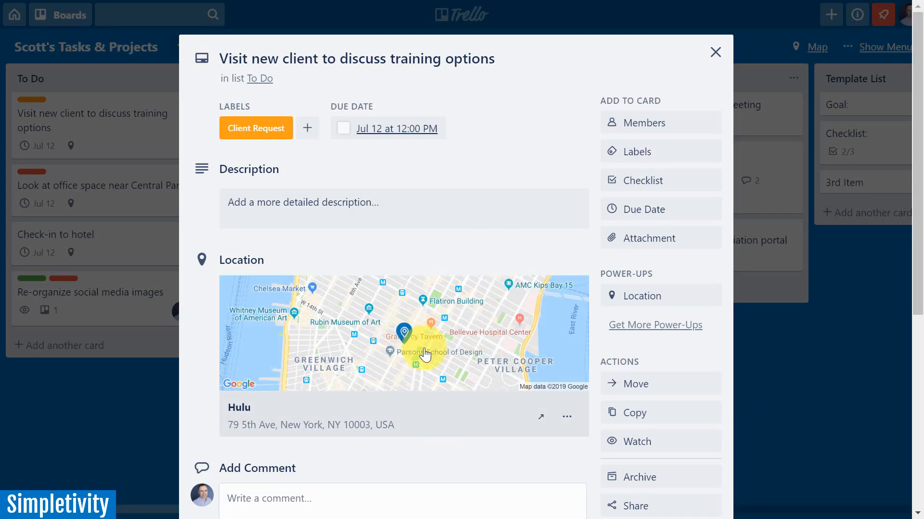
left_click(716, 52)
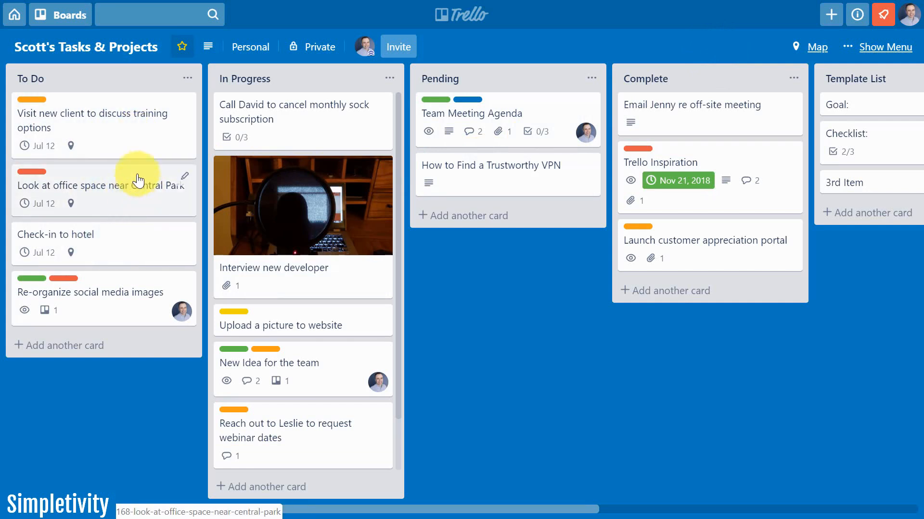
- Open the board map, preview the cards at the location pins, and expand the card labels to show their names
left_click(816, 48)
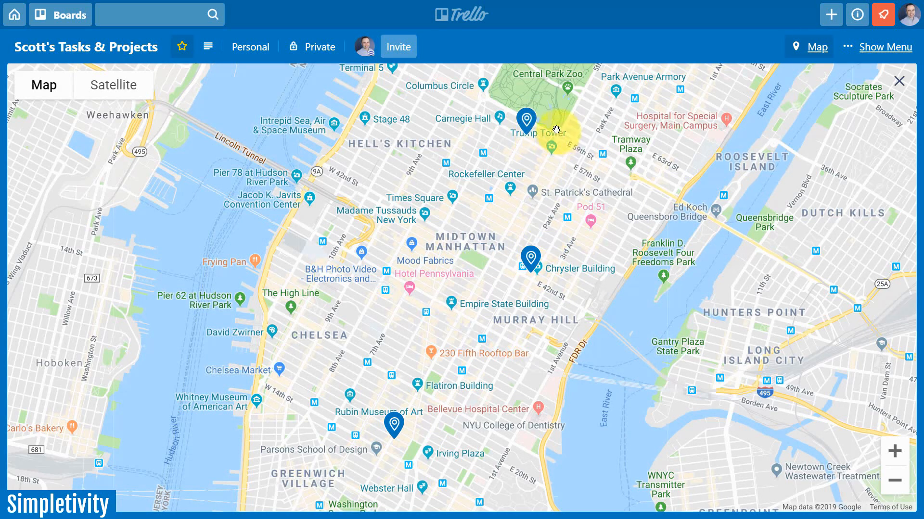
left_click(525, 121)
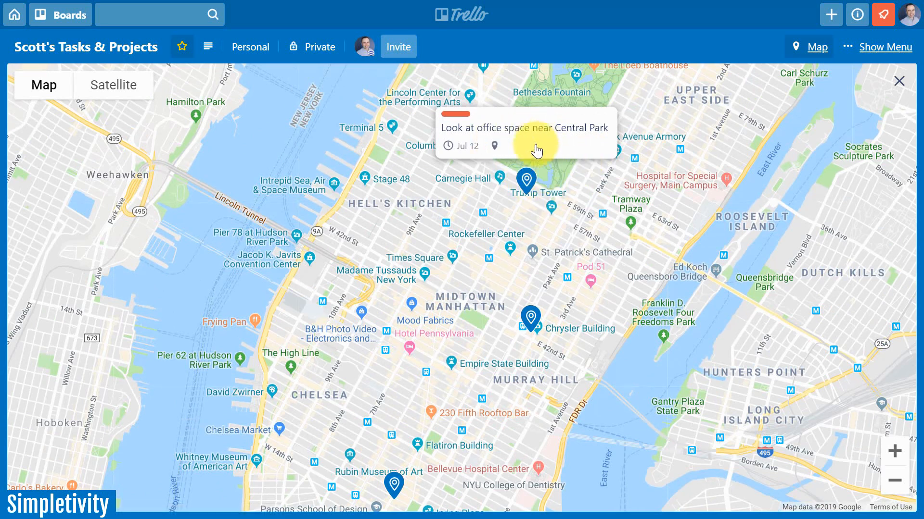
left_click(392, 485)
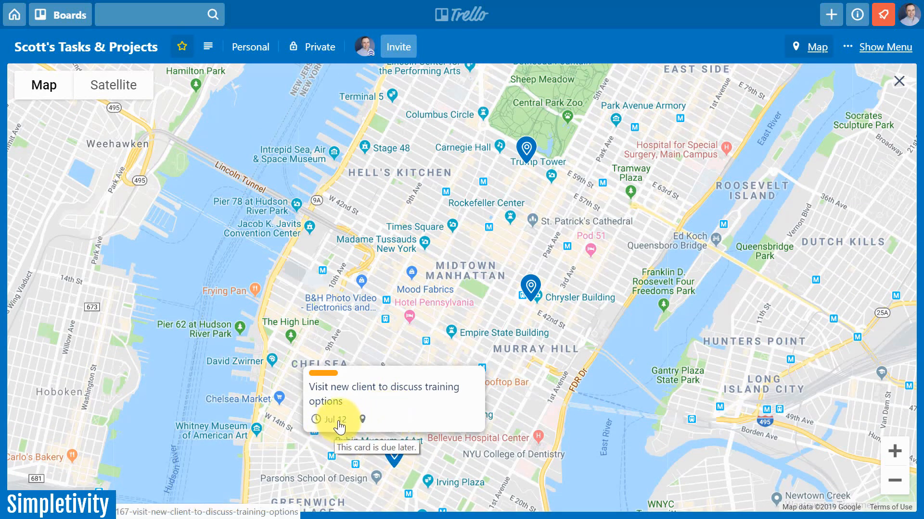
left_click(324, 374)
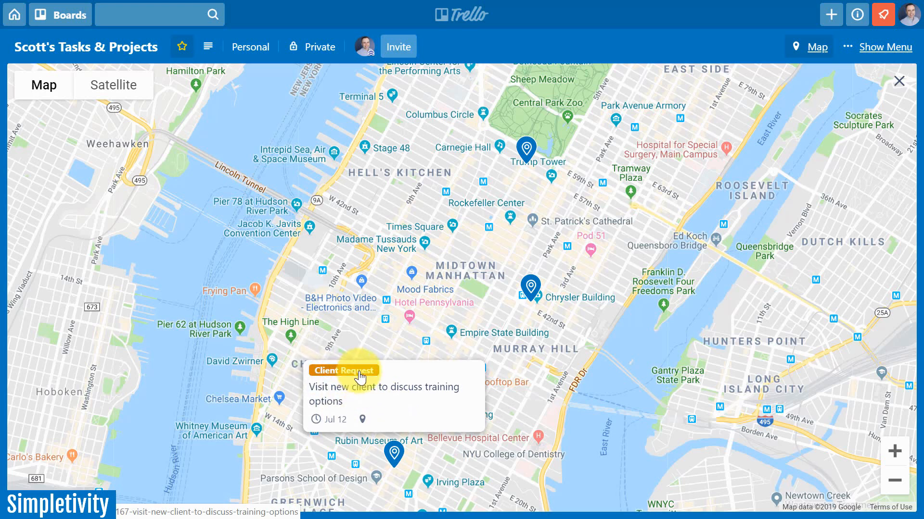
left_click(531, 288)
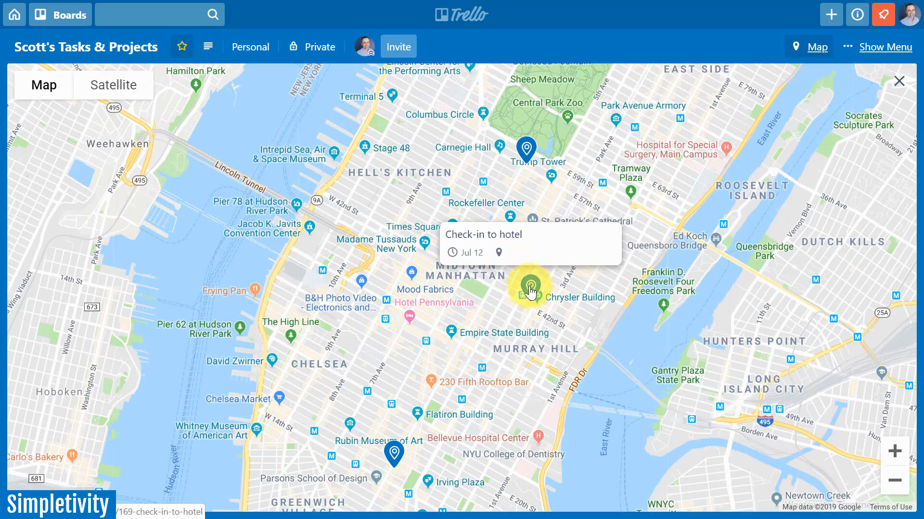
- Open the "Look at office space near Central Park" card from its map pin, review its details and close it
left_click(526, 149)
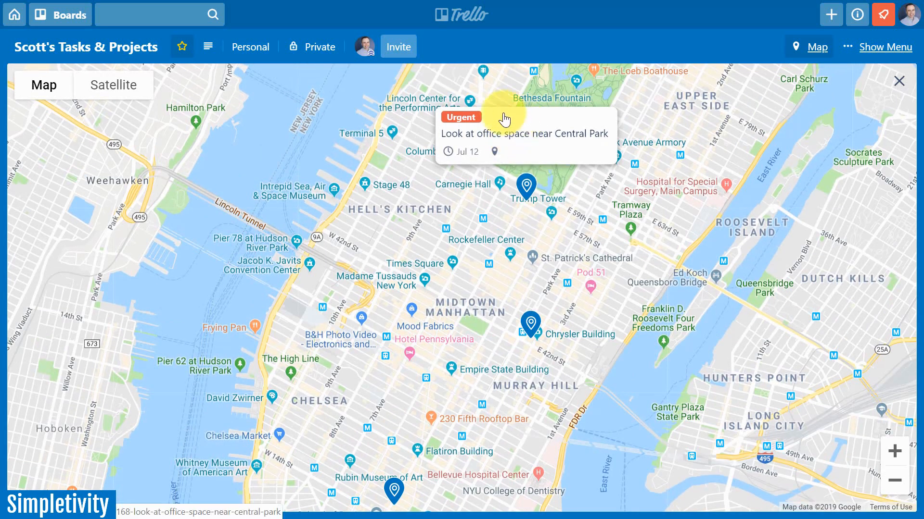
left_click(518, 138)
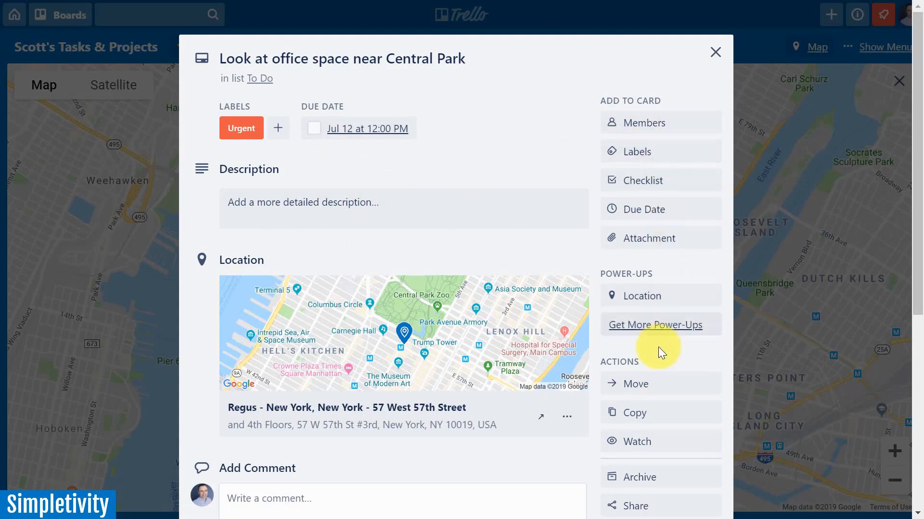
scroll(662, 365, "down", 6)
scroll(662, 364, "up", 6)
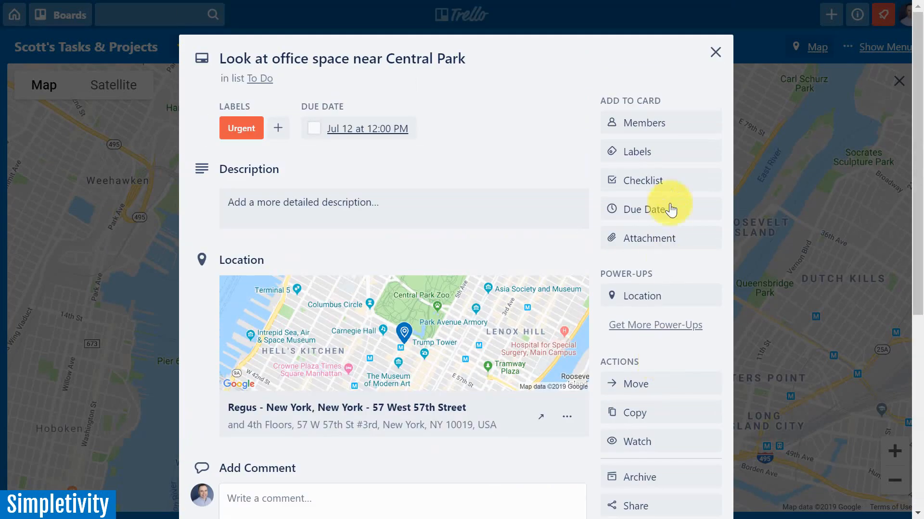
left_click(715, 52)
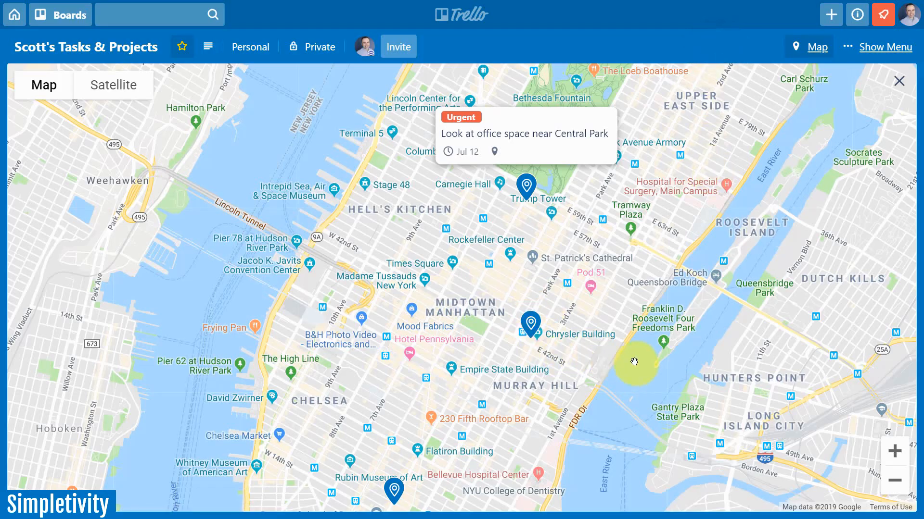
- Examine how the three card locations lie relative to each other on the board map, then close the map
left_click_drag(635, 363, 642, 308)
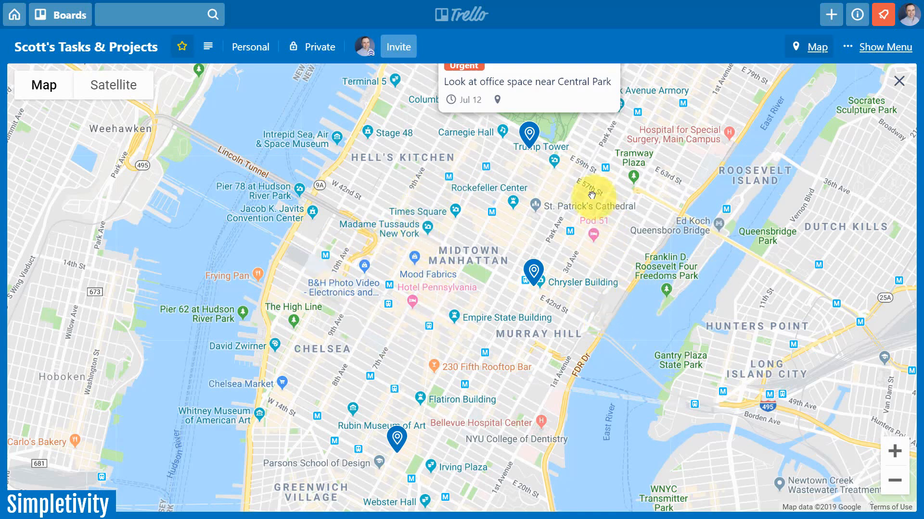
scroll(411, 294, "up", 1)
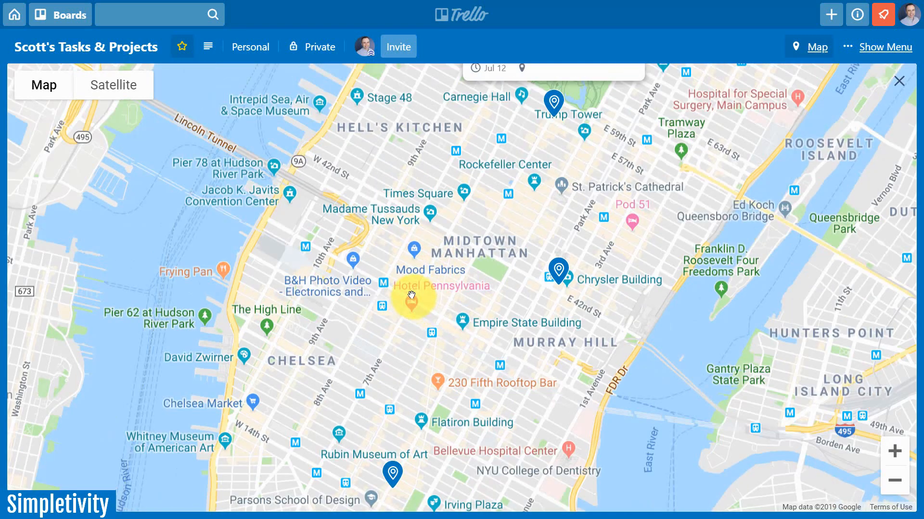
scroll(462, 281, "down", 2)
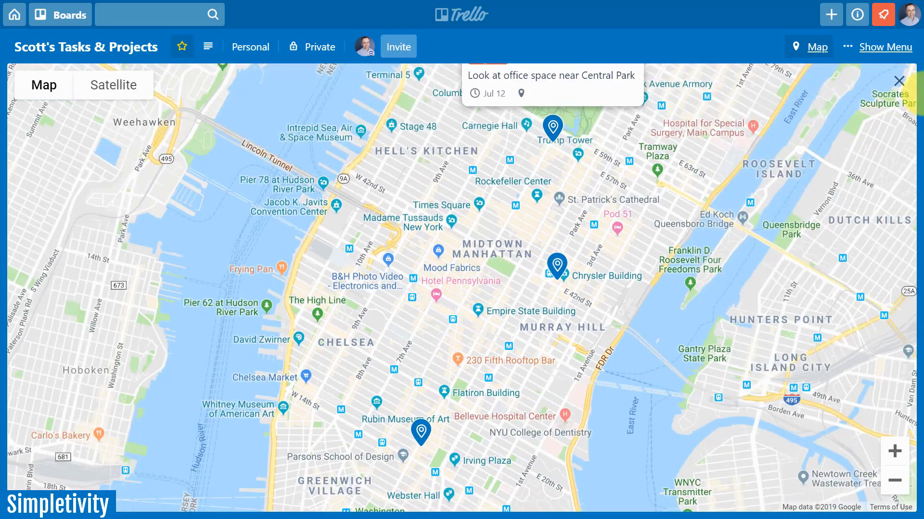
left_click(901, 82)
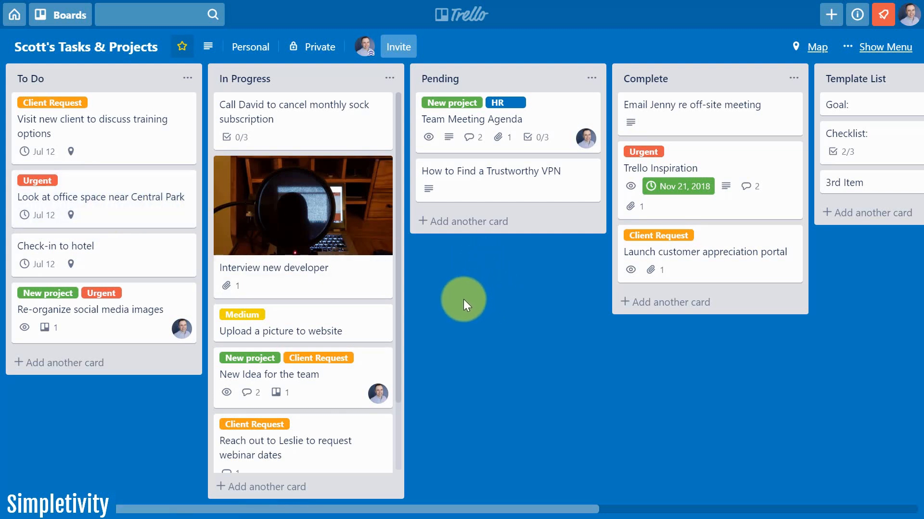
- Open the monthly sock subscription card in the In Progress list and choose 7/12/2019 as its due date
left_click(313, 120)
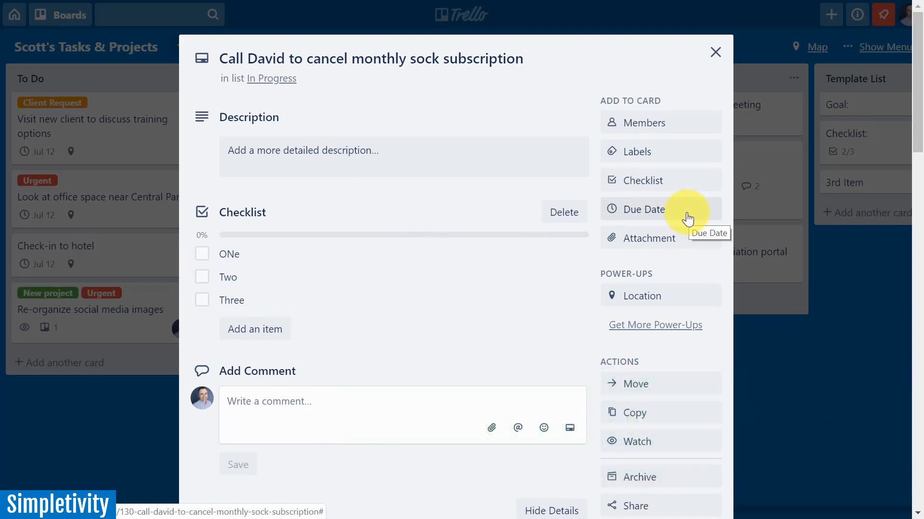
left_click(658, 211)
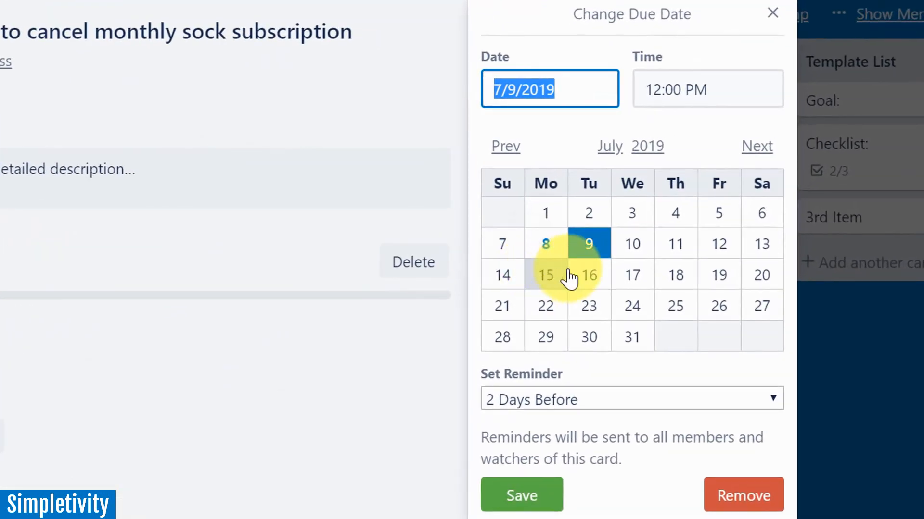
left_click(725, 251)
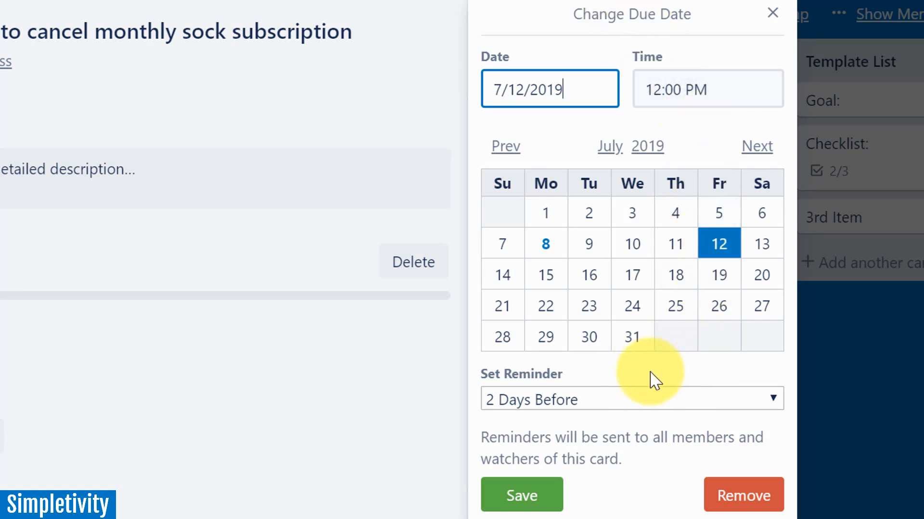
- Try None and At Time of Due Date as the reminder for the card's due date
left_click(609, 408)
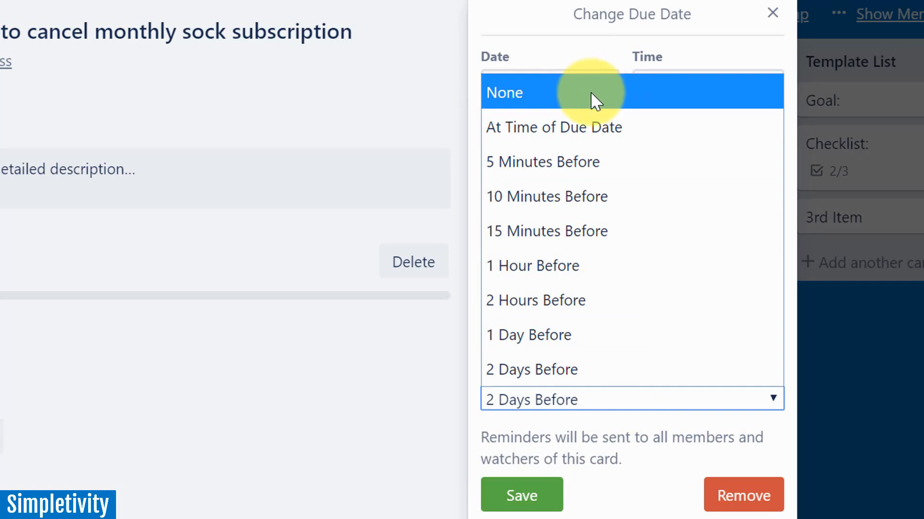
left_click(546, 103)
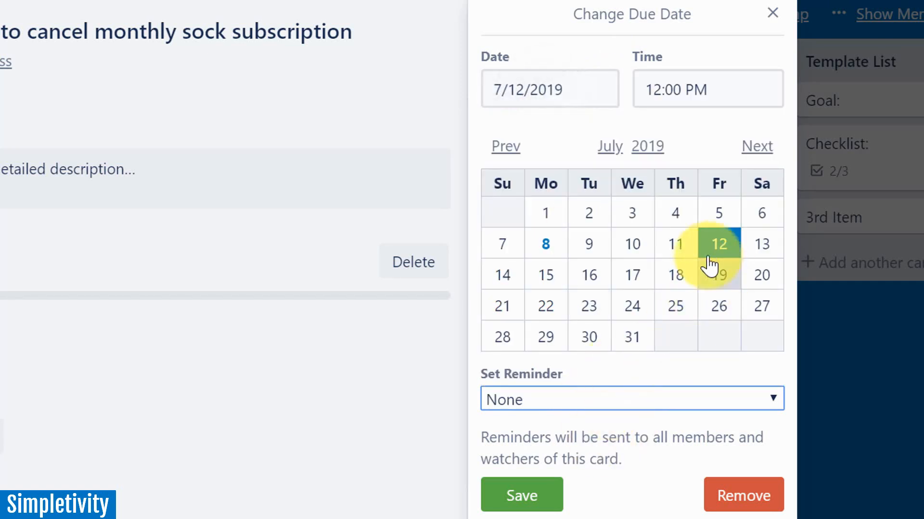
left_click(599, 401)
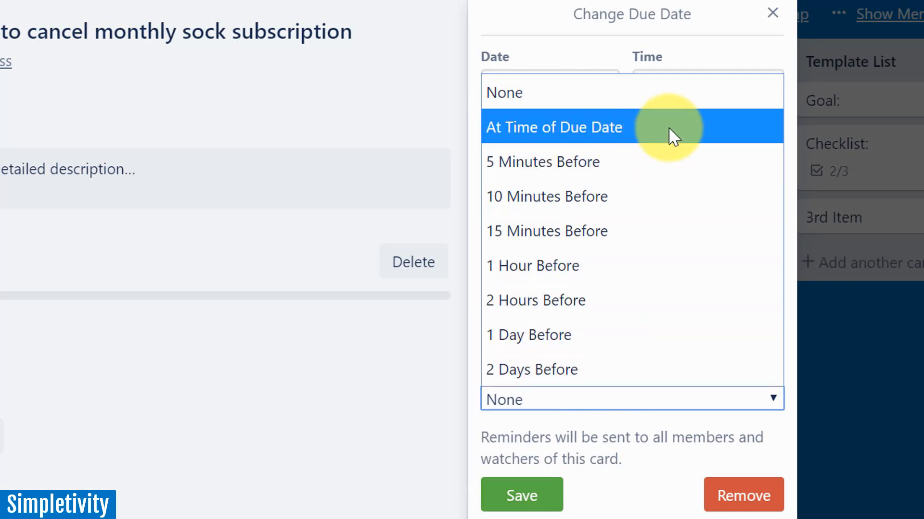
left_click(628, 126)
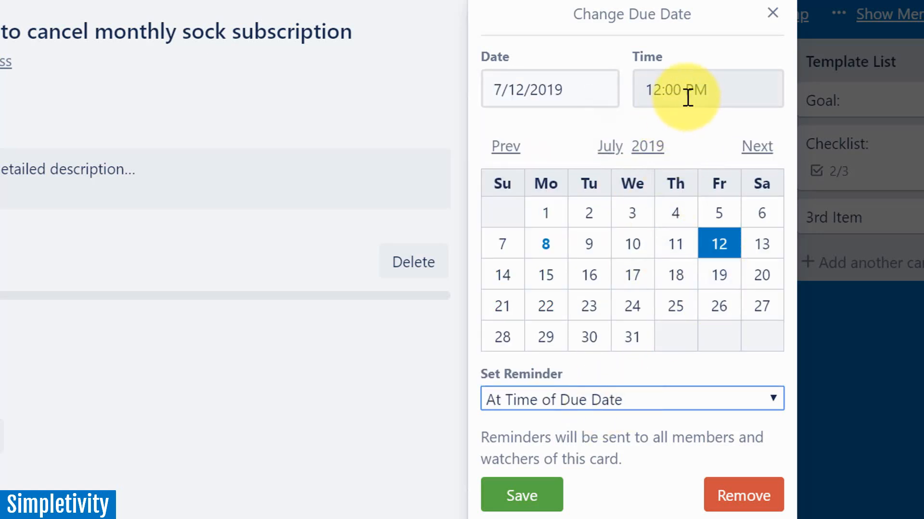
- Try 2 Days Before and 1 Day Before as the due date reminder
left_click(572, 402)
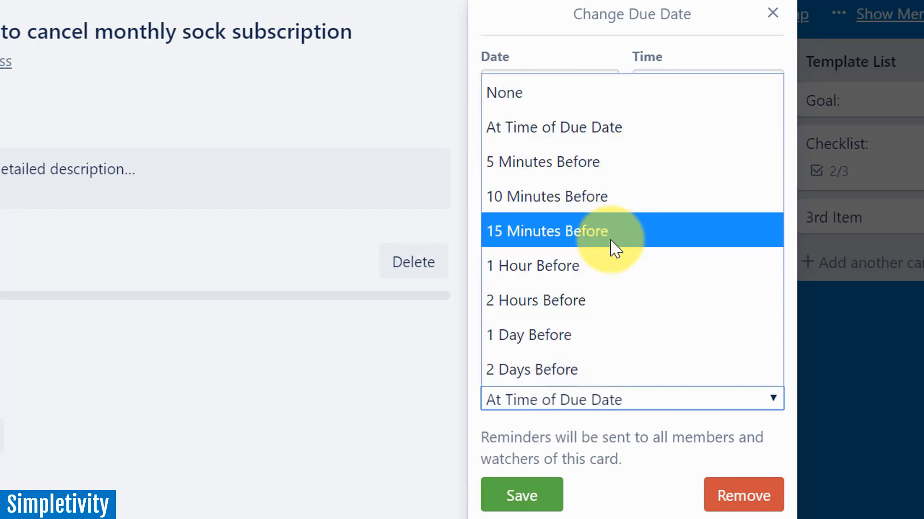
left_click(602, 369)
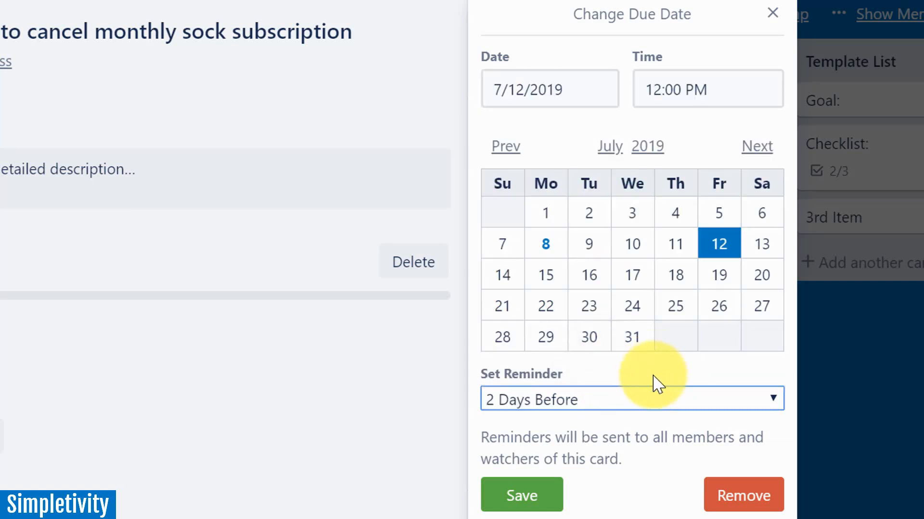
left_click(640, 402)
left_click(630, 342)
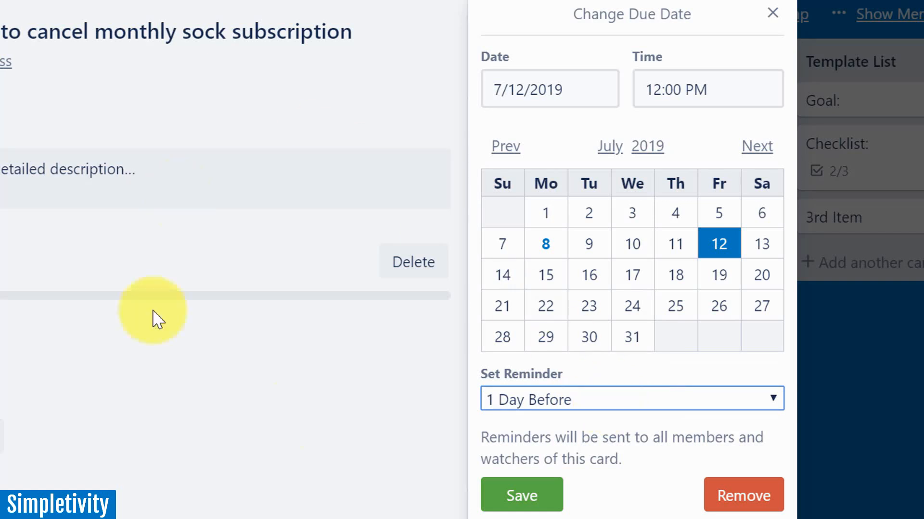
- Set the reminder to 2 Days Before, save the card's due date and close the card
left_click(644, 412)
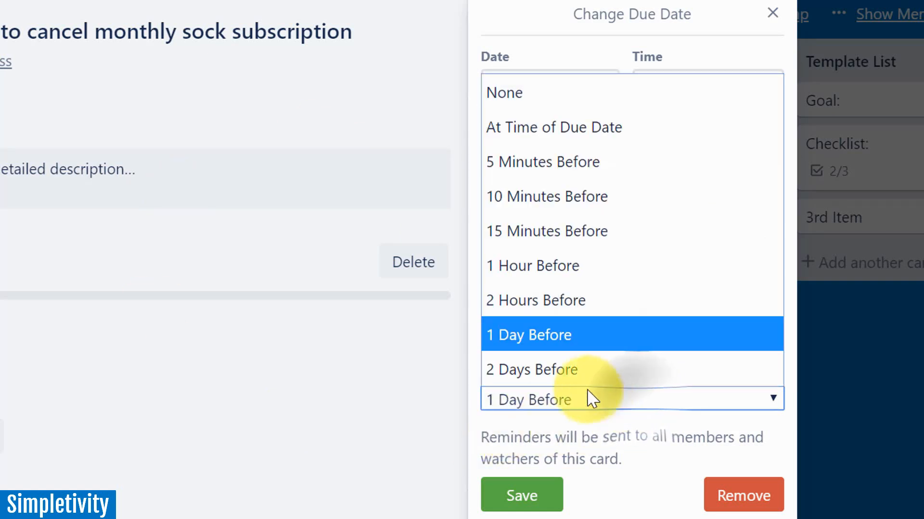
left_click(567, 376)
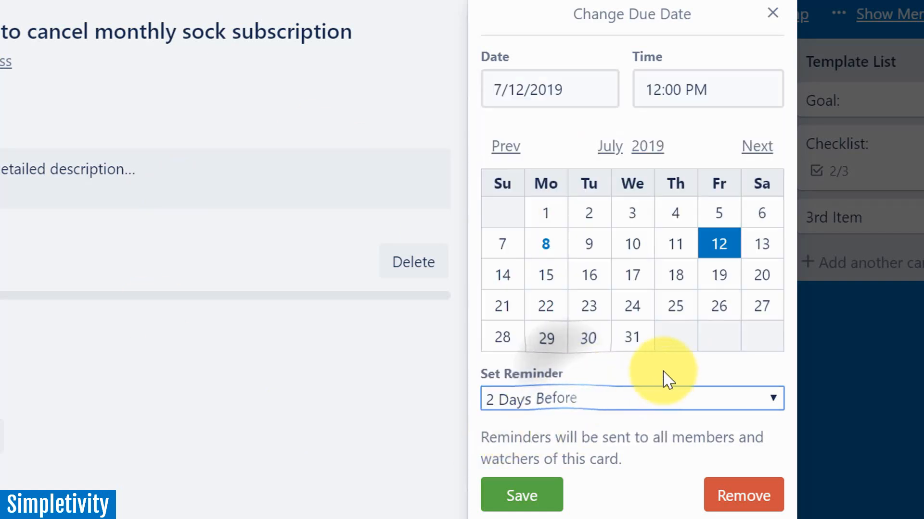
left_click(533, 502)
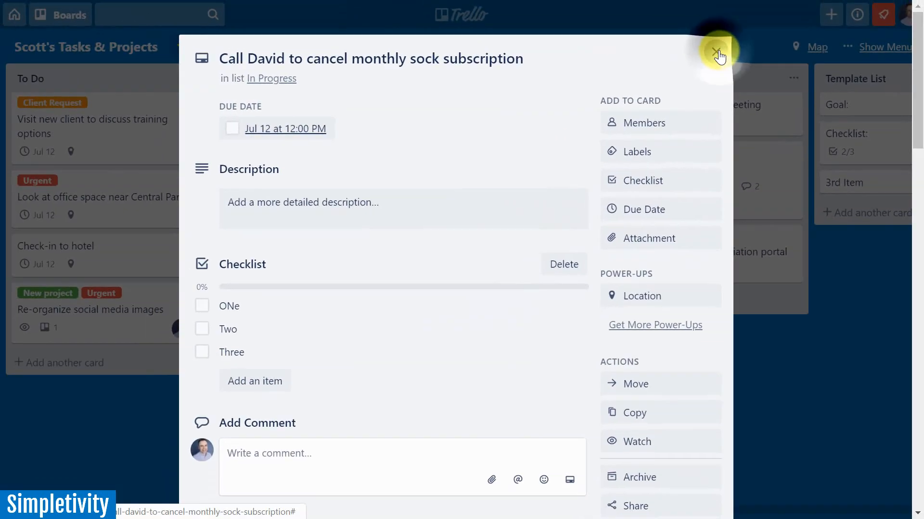
left_click(689, 42)
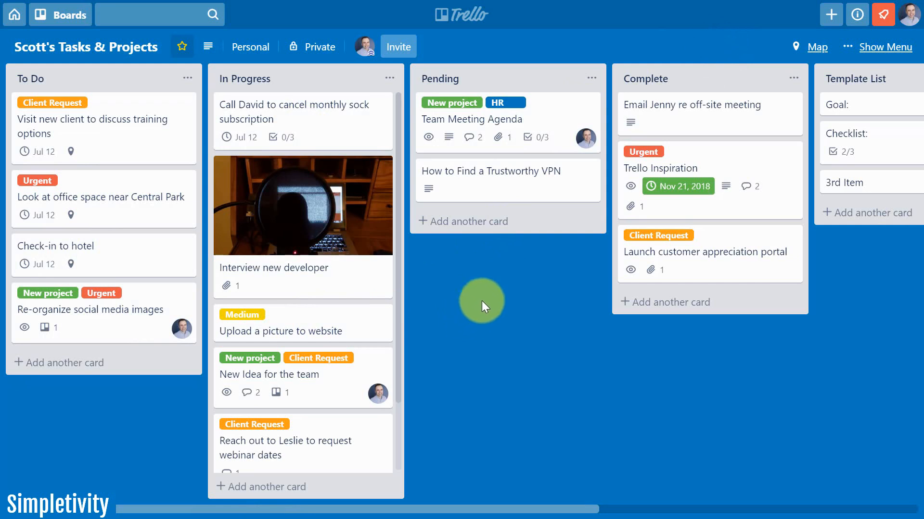
- Reopen the sock subscription card and add the board's member to it
left_click(319, 124)
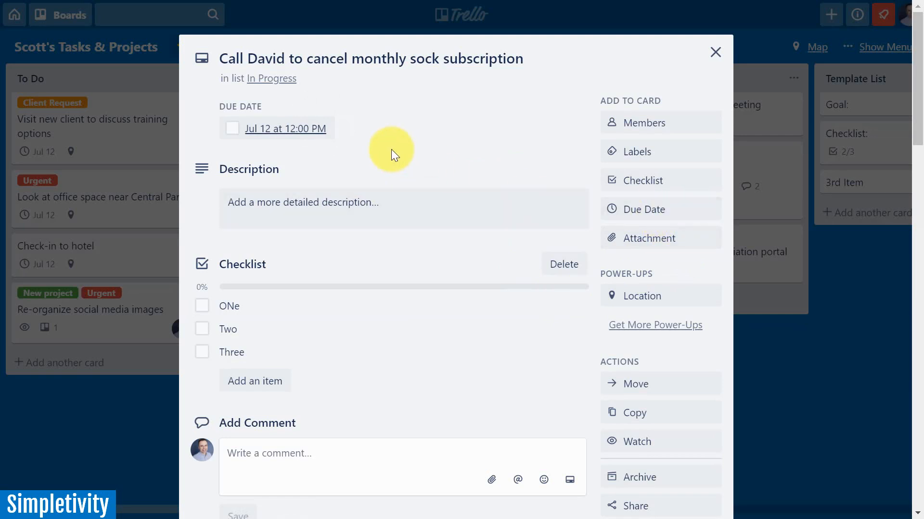
left_click(656, 124)
left_click(669, 226)
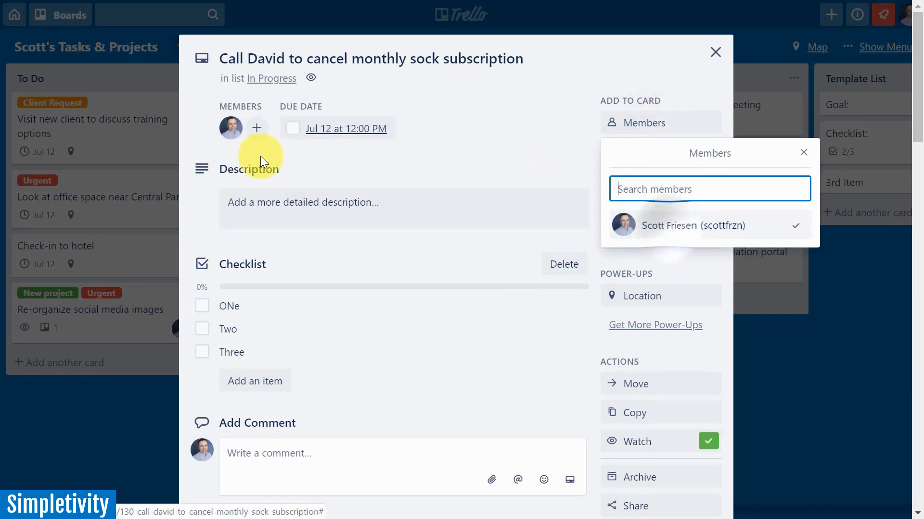
left_click(803, 152)
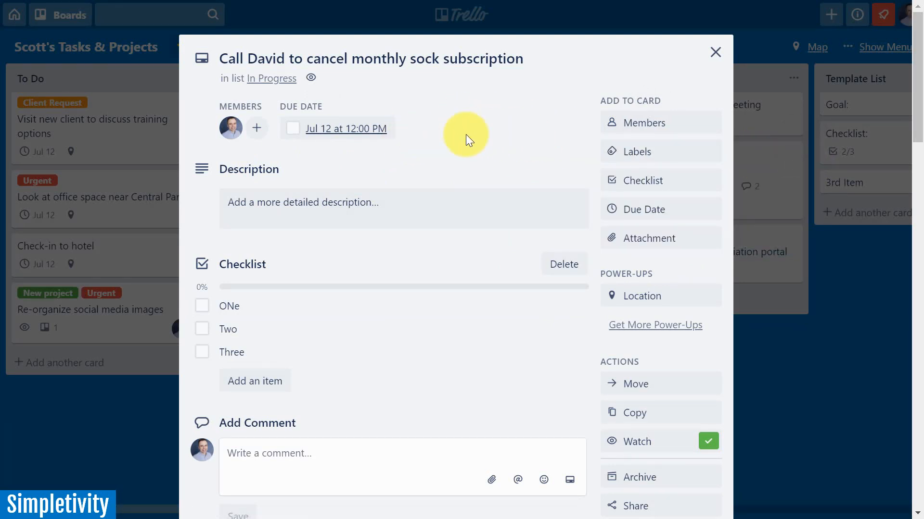
- Remove the assigned member from the sock subscription card
left_click(232, 129)
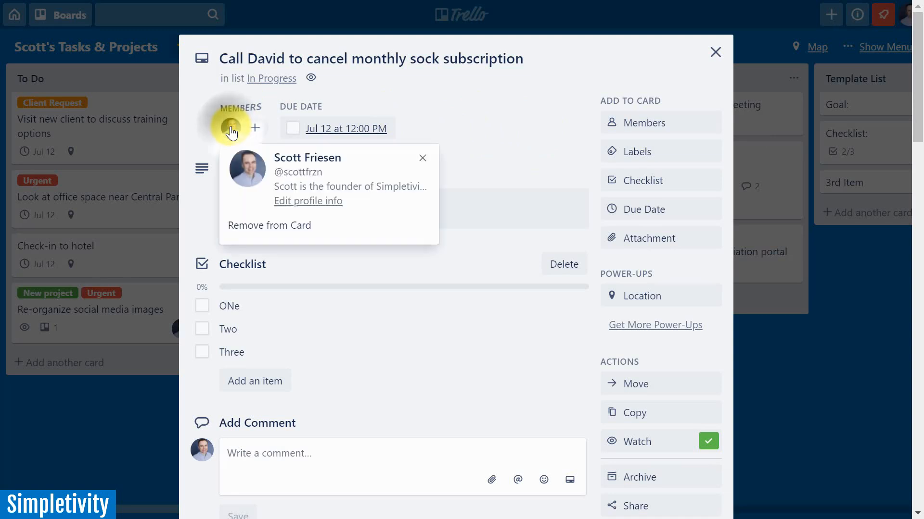
left_click(281, 224)
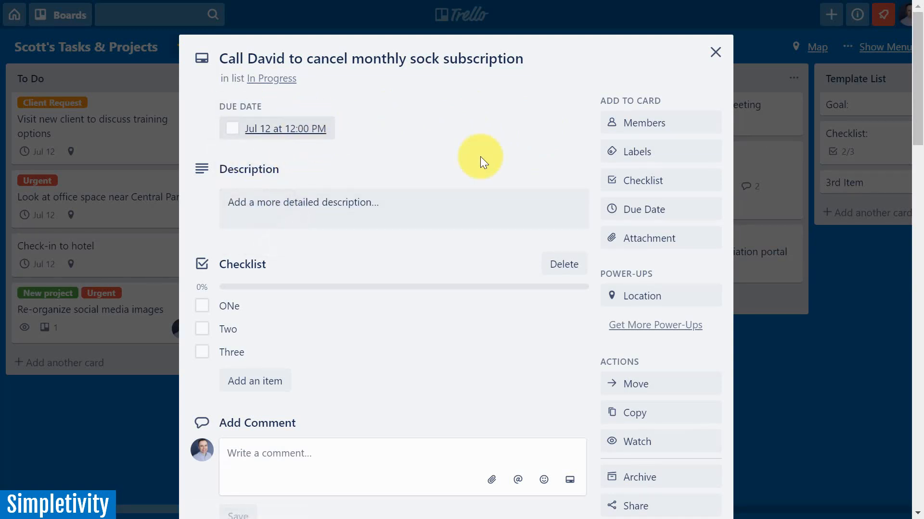
- Turn on Watch for the sock subscription card and close the card
scroll(515, 177, "down", 1)
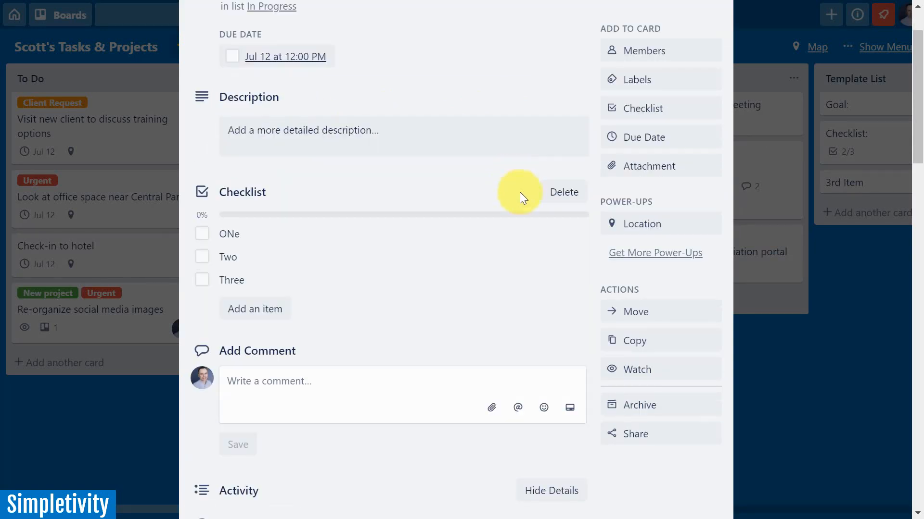
left_click(661, 379)
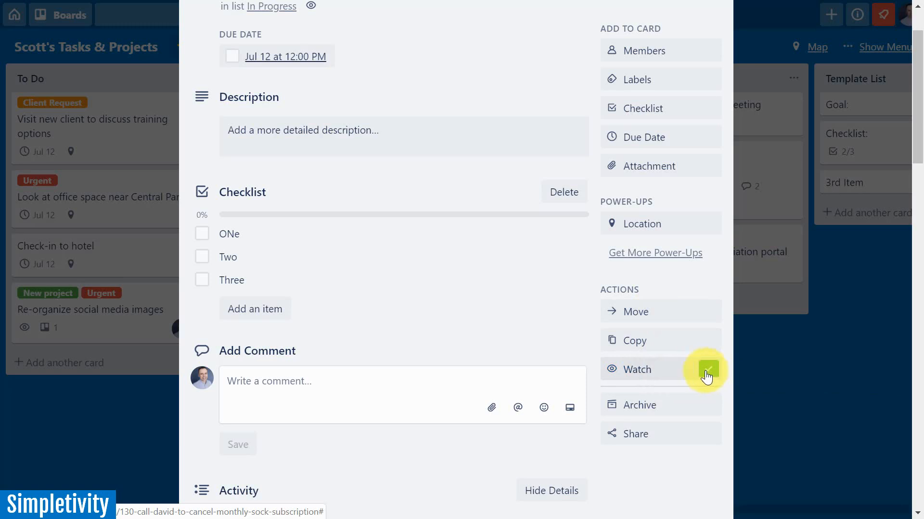
scroll(706, 377, "up", 2)
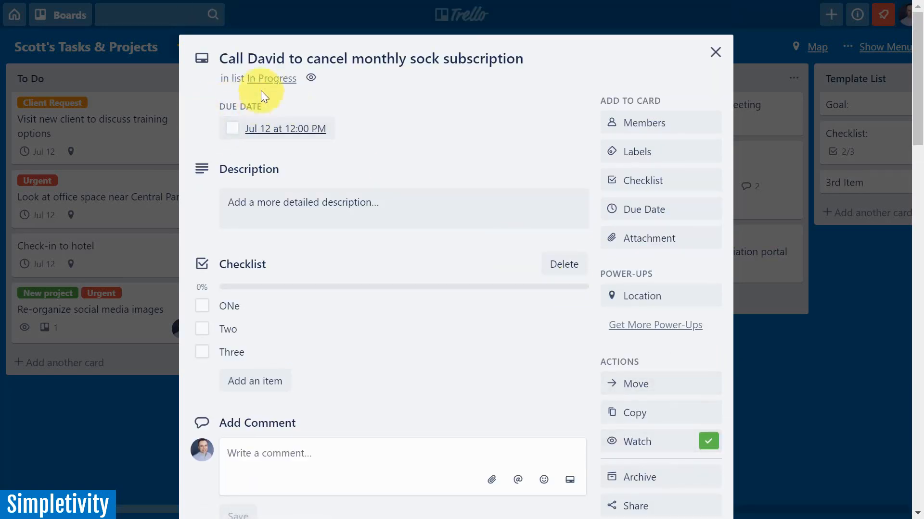
left_click(715, 52)
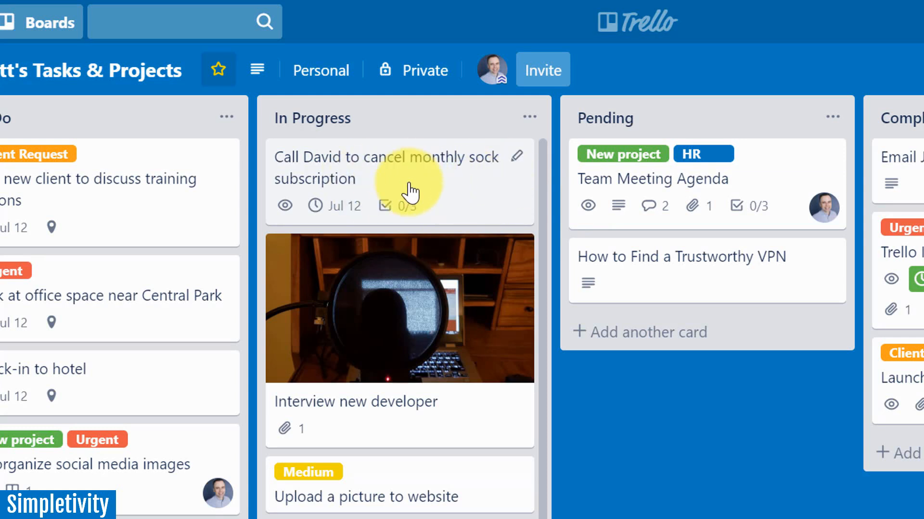
- Turn on Watch for the whole In Progress list
mouse_move(286, 214)
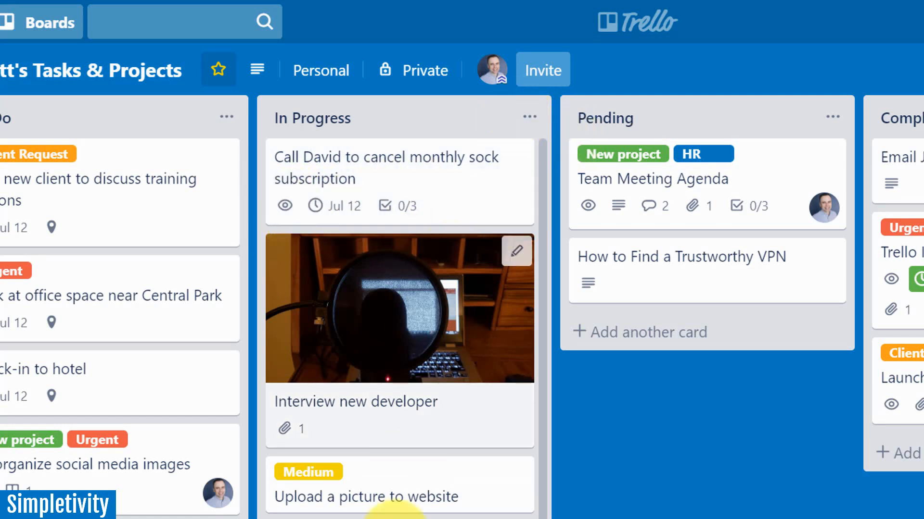
left_click(529, 119)
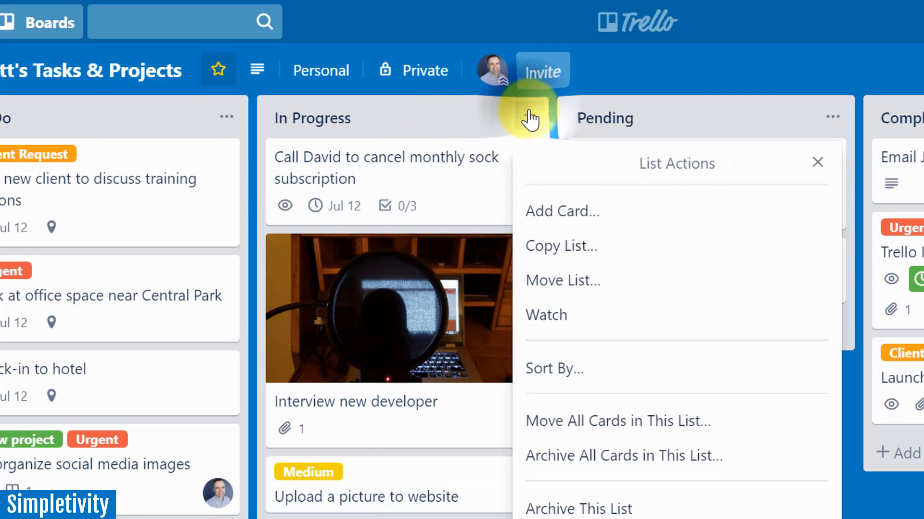
left_click(580, 324)
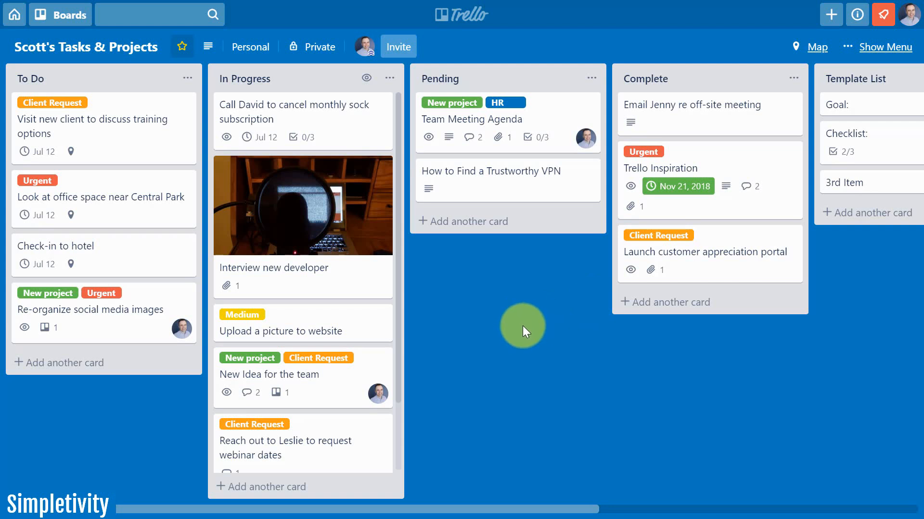
- View the board's About This Board information, open its description for editing and save it
left_click(890, 48)
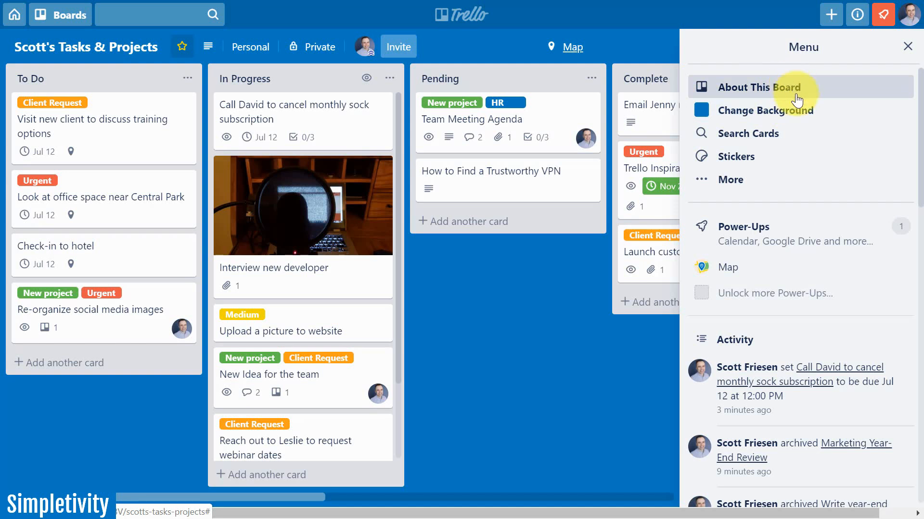
left_click(822, 91)
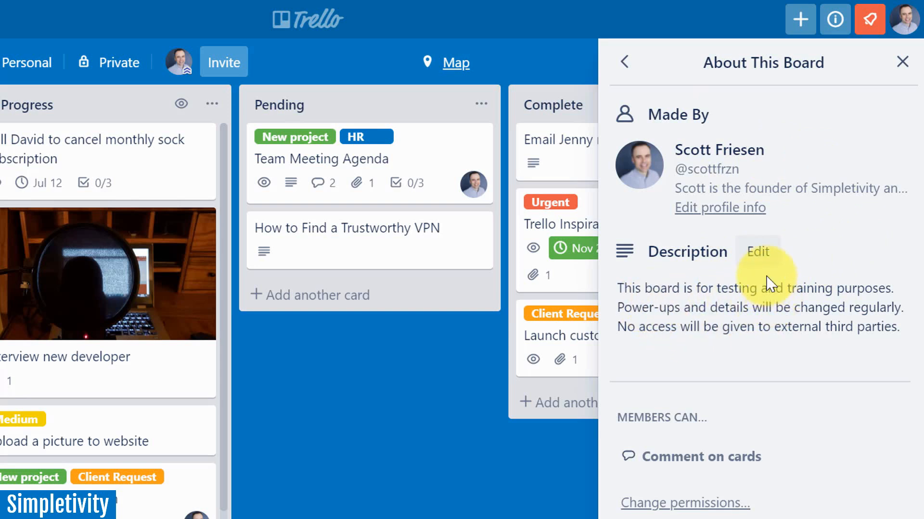
left_click(759, 255)
left_click(767, 353)
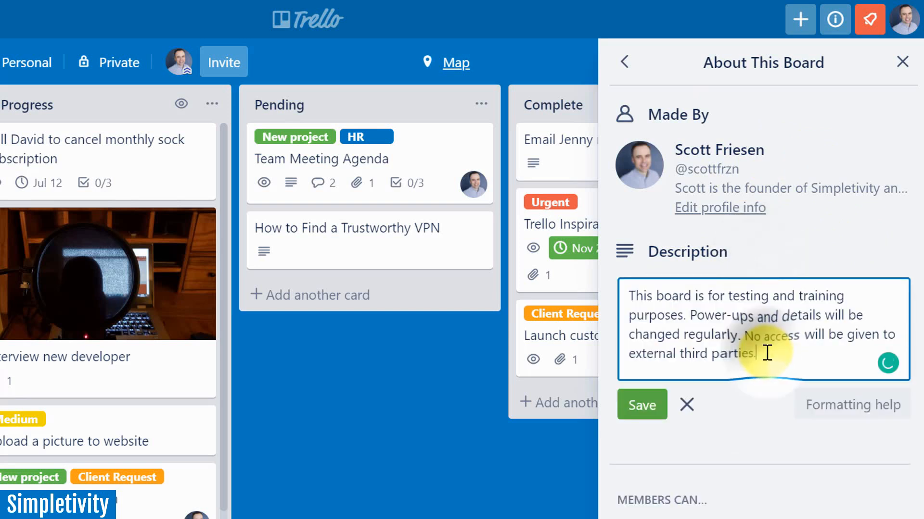
left_click(664, 413)
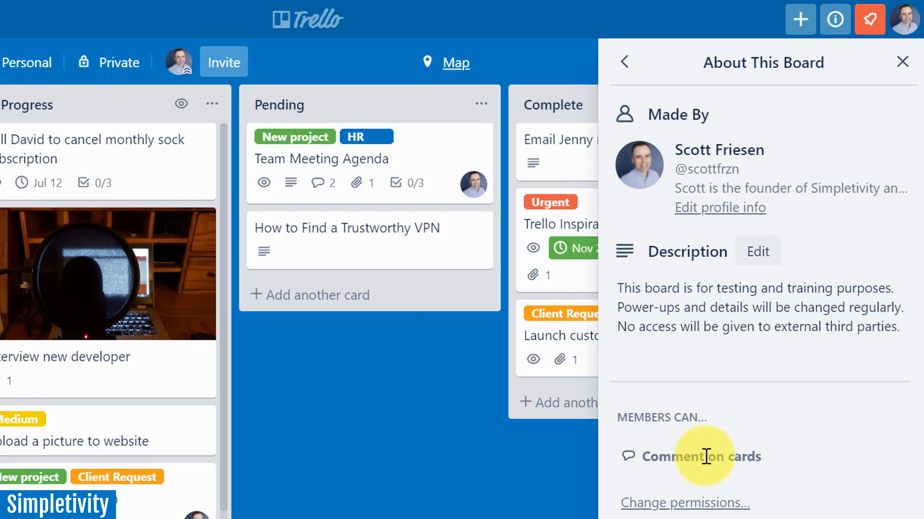
- Open the board's permission settings from its About This Board information
left_click(661, 503)
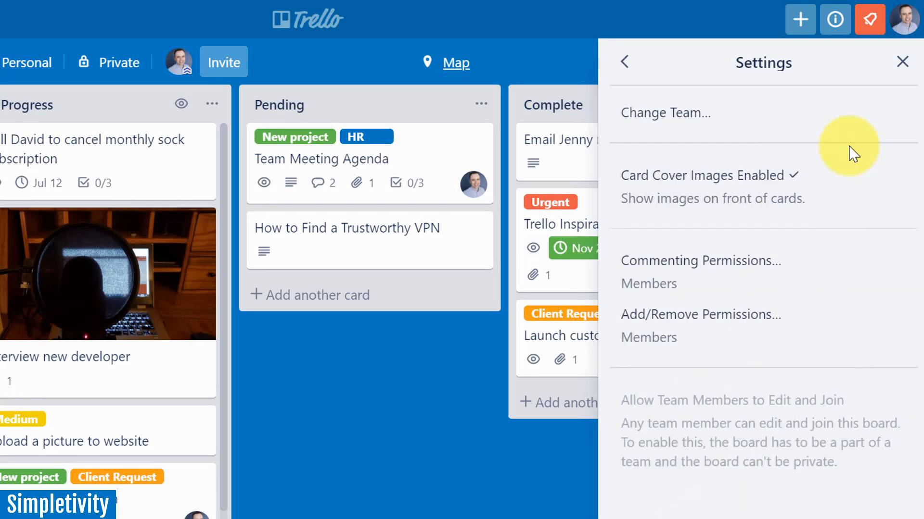